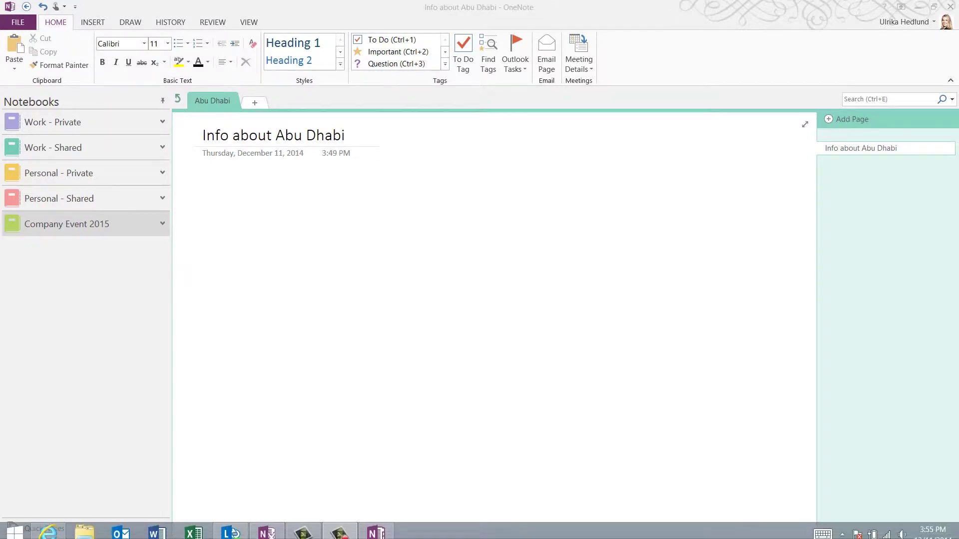
Step: Bring up the Abu Dhabi Wikipedia article, then start a OneNote screen clipping over it
click(48, 533)
scroll(479, 300, down, 3)
scroll(479, 300, down, 1)
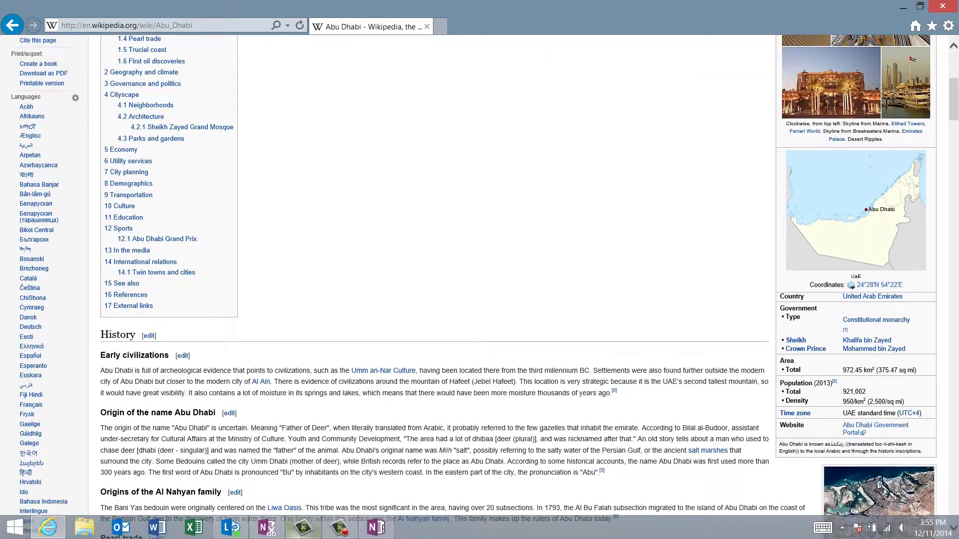
click(376, 528)
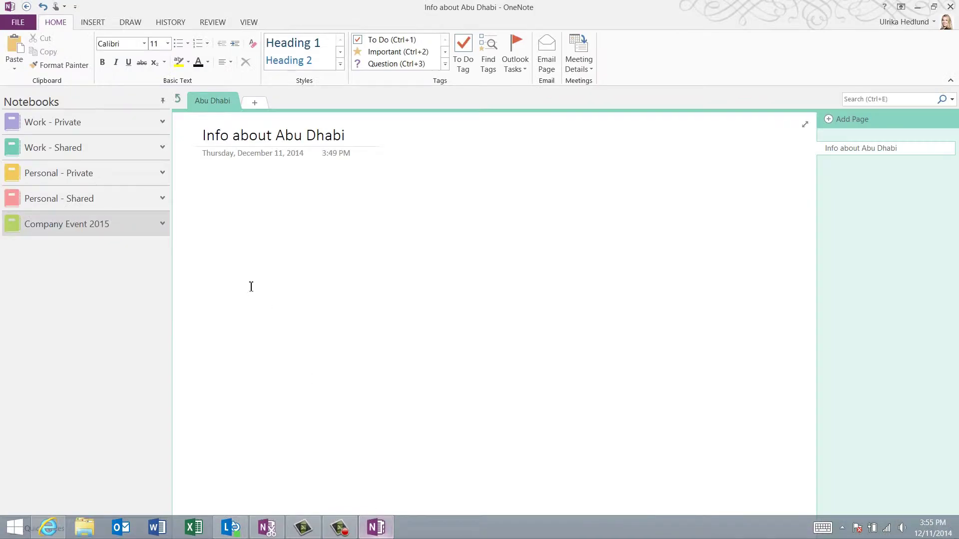
click(89, 22)
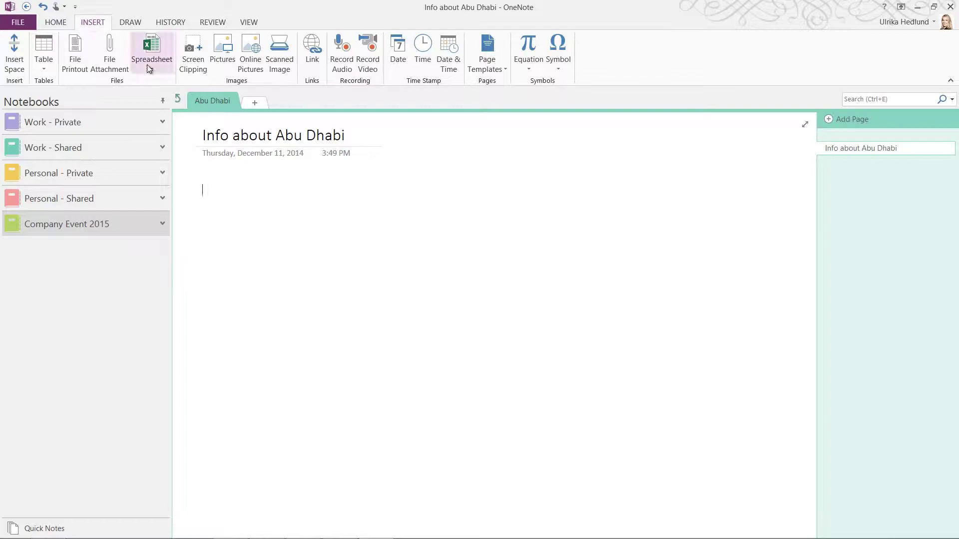
click(192, 57)
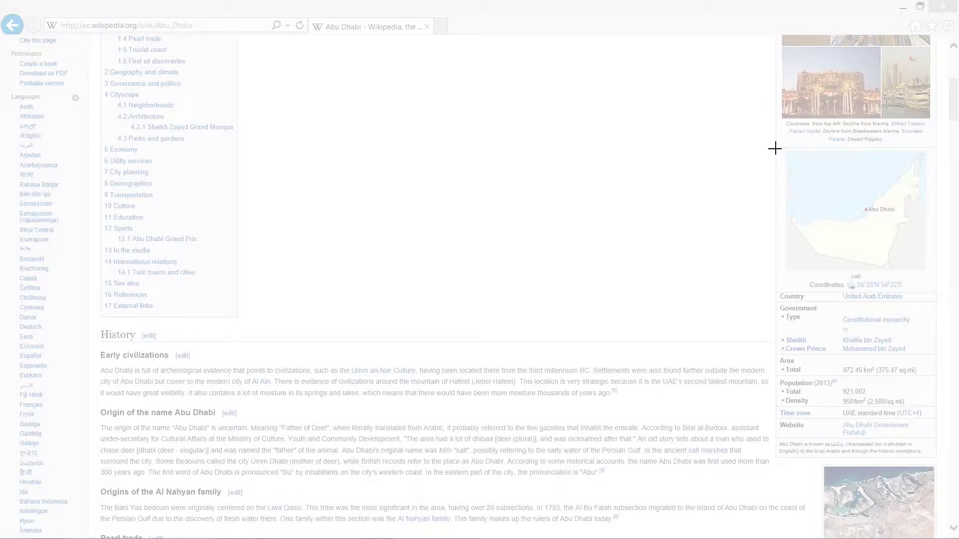
Step: Drag a clipping rectangle around the Abu Dhabi infobox map and facts table
drag(773, 148, 945, 421)
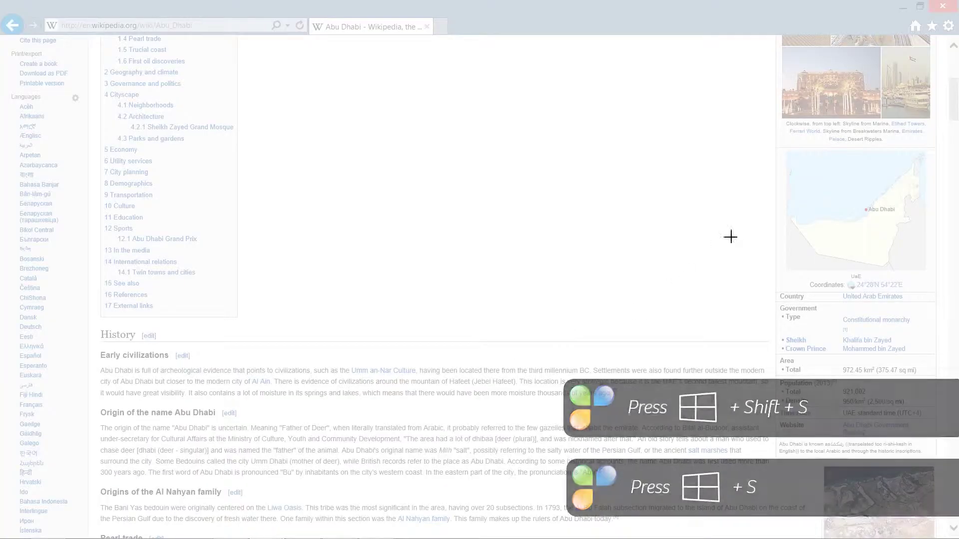
Step: Capture the Abu Dhabi infobox map and facts table again as a new clipping
drag(820, 234, 936, 423)
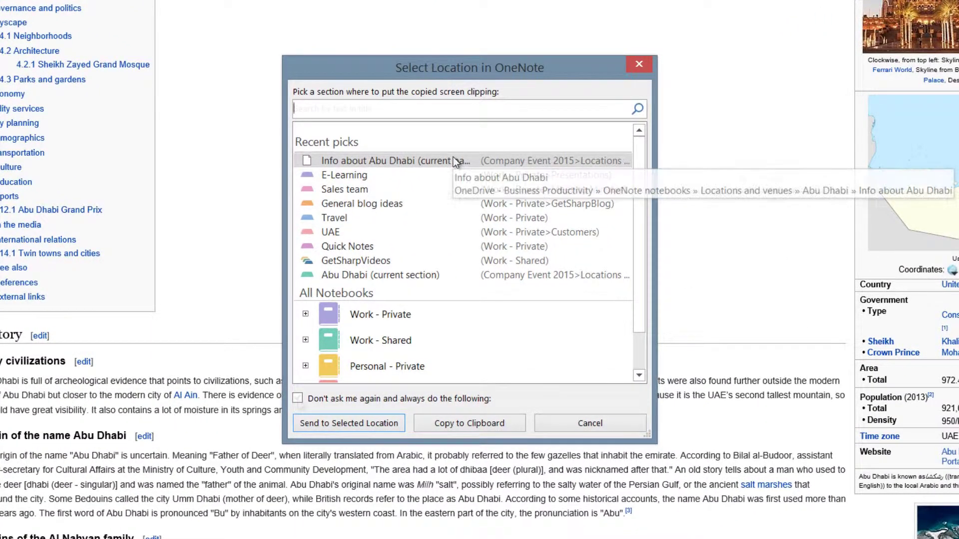
Step: Send the clipping to the 'Info about Abu Dhabi' page and keep that as the default location
click(298, 399)
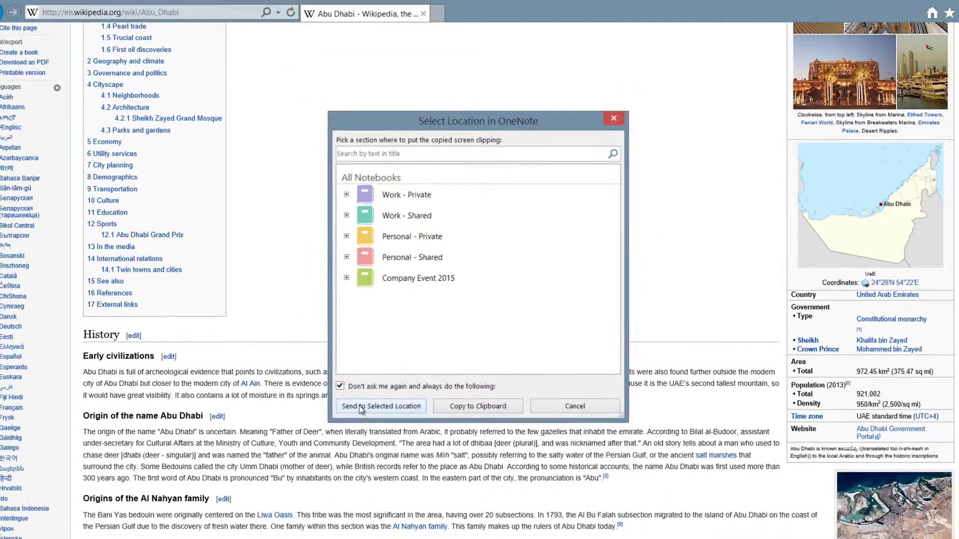
click(359, 405)
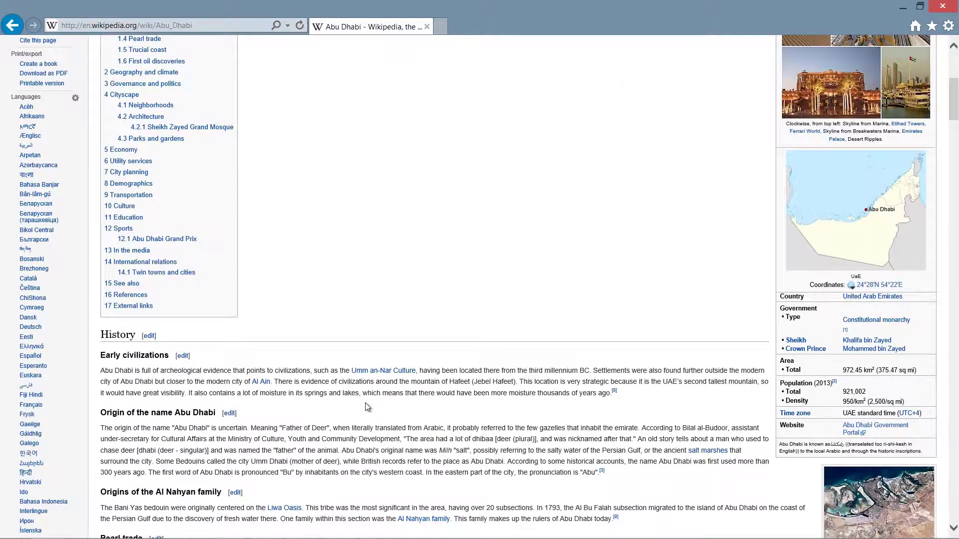